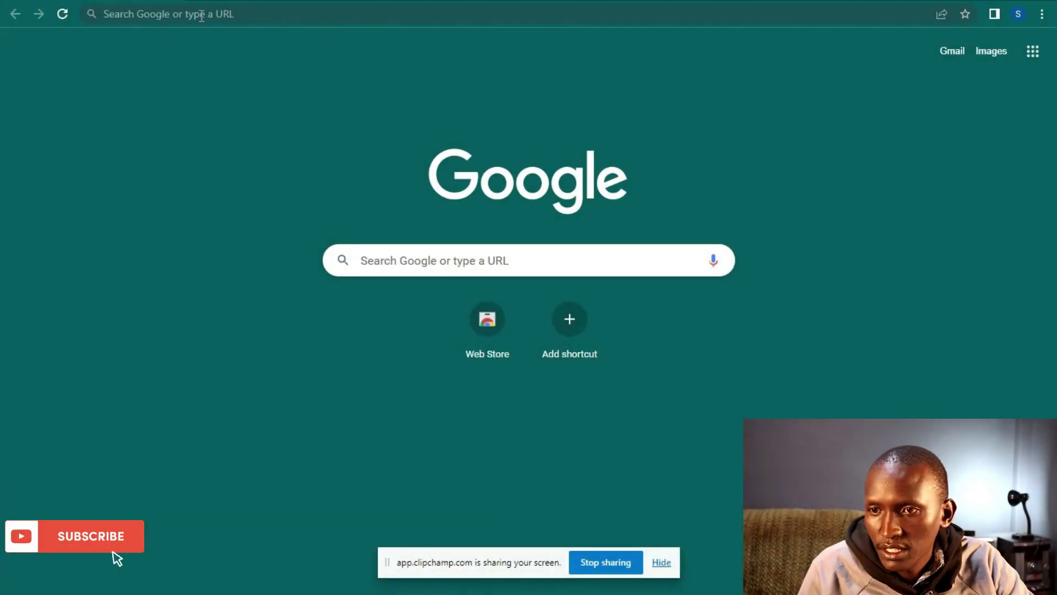
Step: Search Google for 'chat gpt' from the browser address bar
left_click(202, 17)
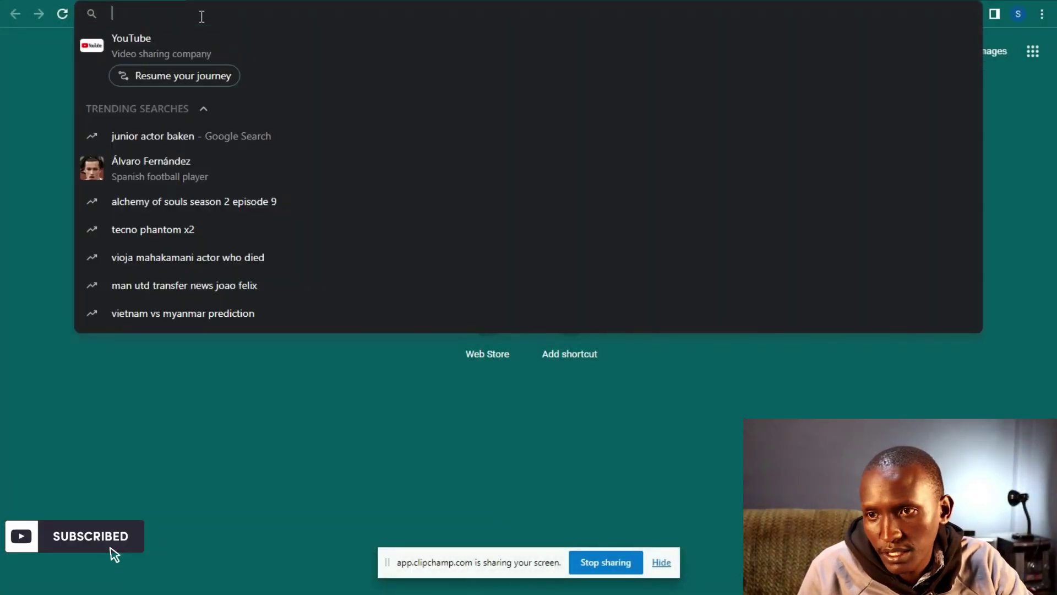
type("c")
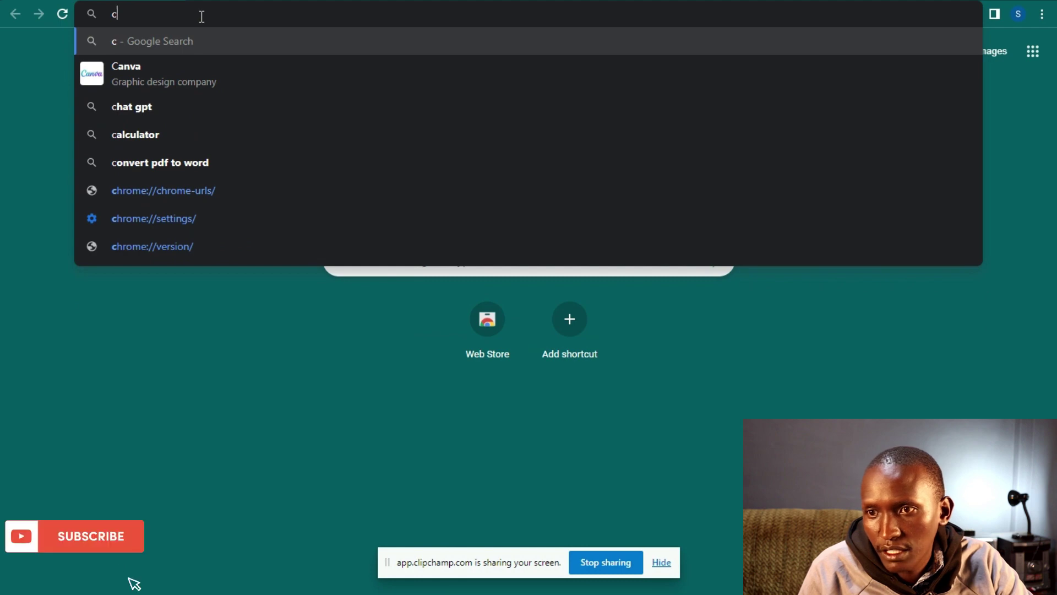
type("hat gpt")
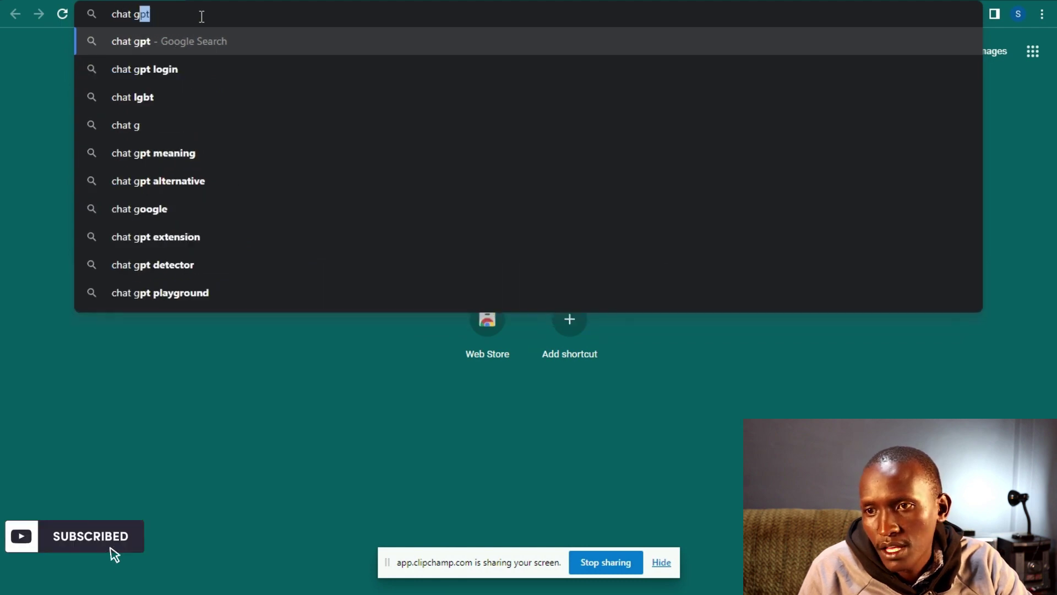
left_click(146, 45)
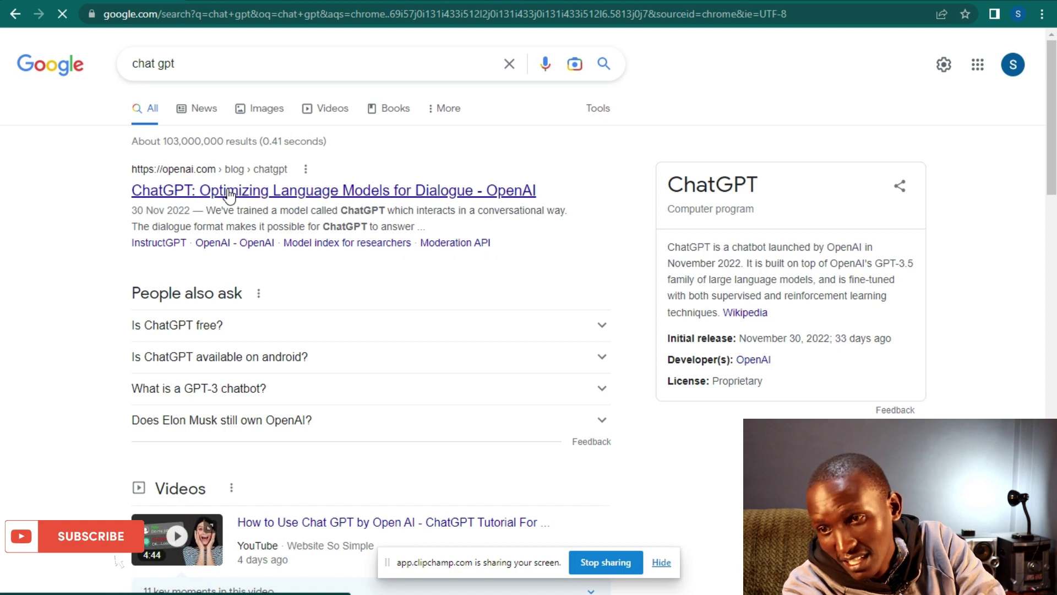
Step: Open the 'ChatGPT: Optimizing Language Models for Dialogue' page and follow its Try link to ChatGPT
left_click(229, 194)
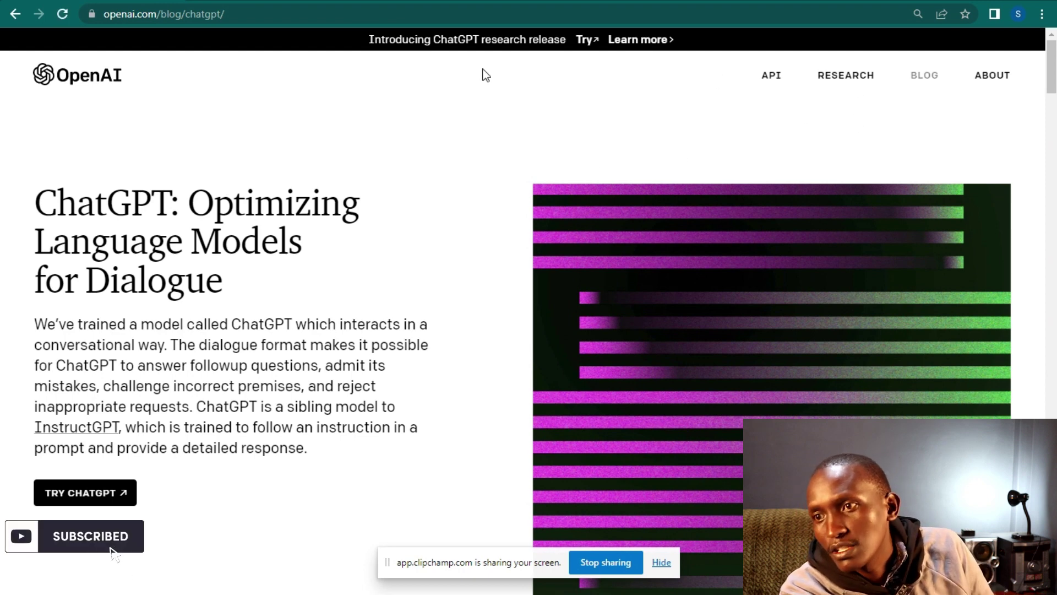
left_click(581, 41)
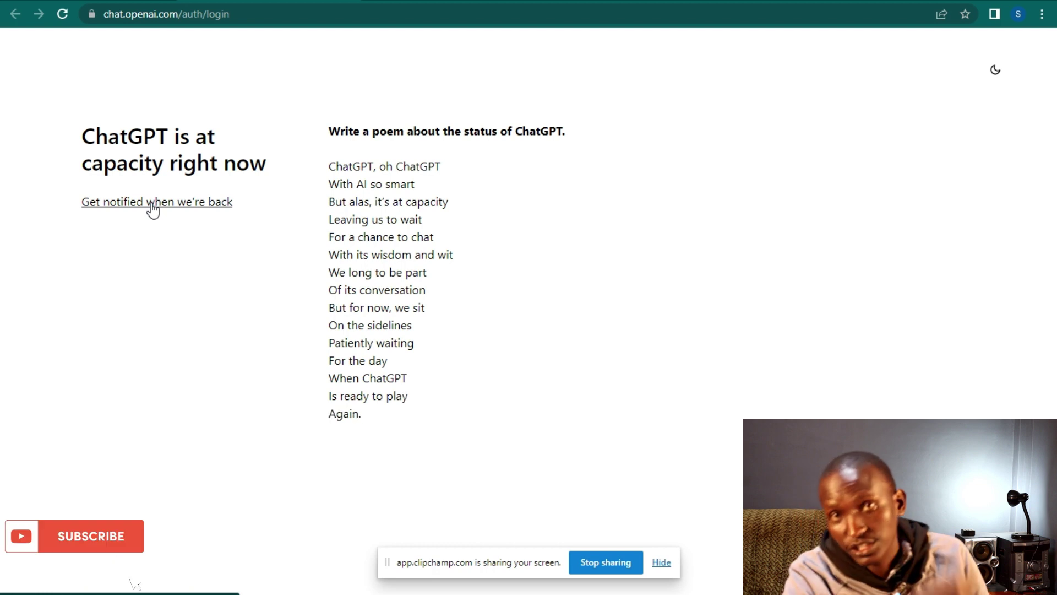
Step: Reload the at-capacity page and log in to ChatGPT with a Google account
left_click(66, 13)
left_click(495, 365)
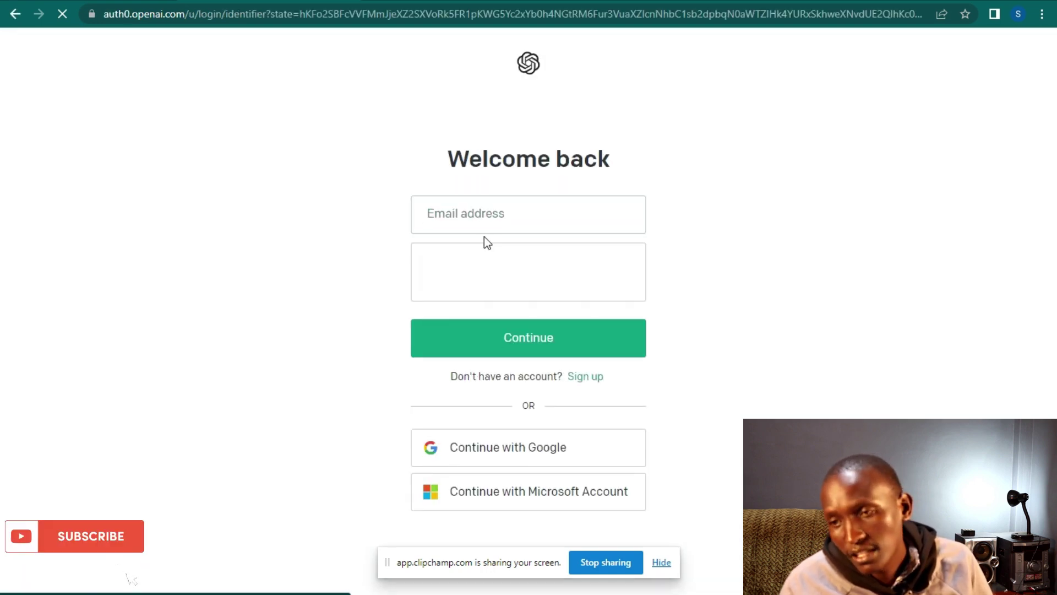
left_click(484, 220)
left_click(522, 463)
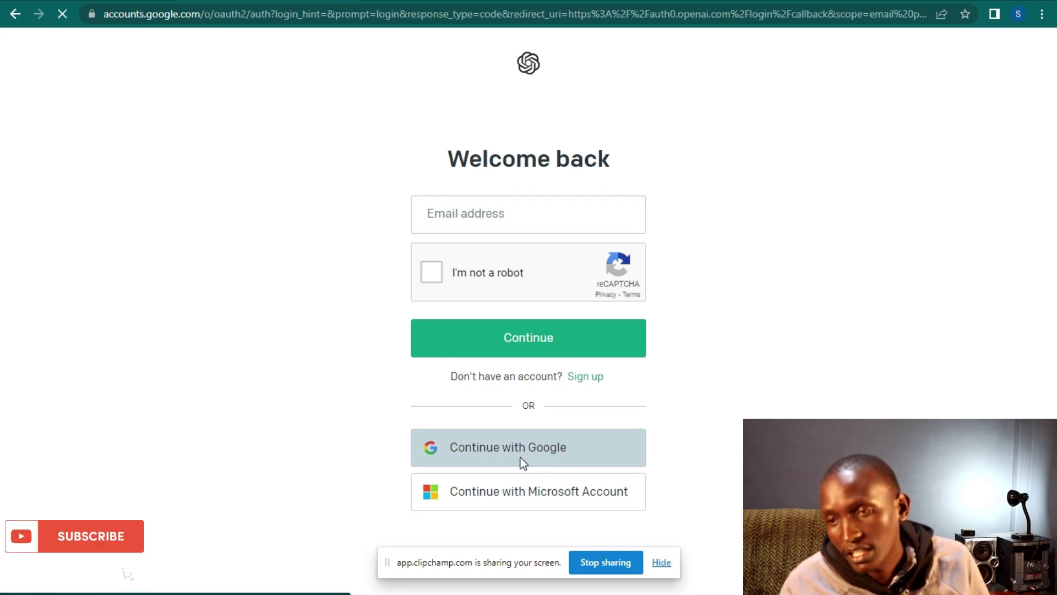
left_click(470, 284)
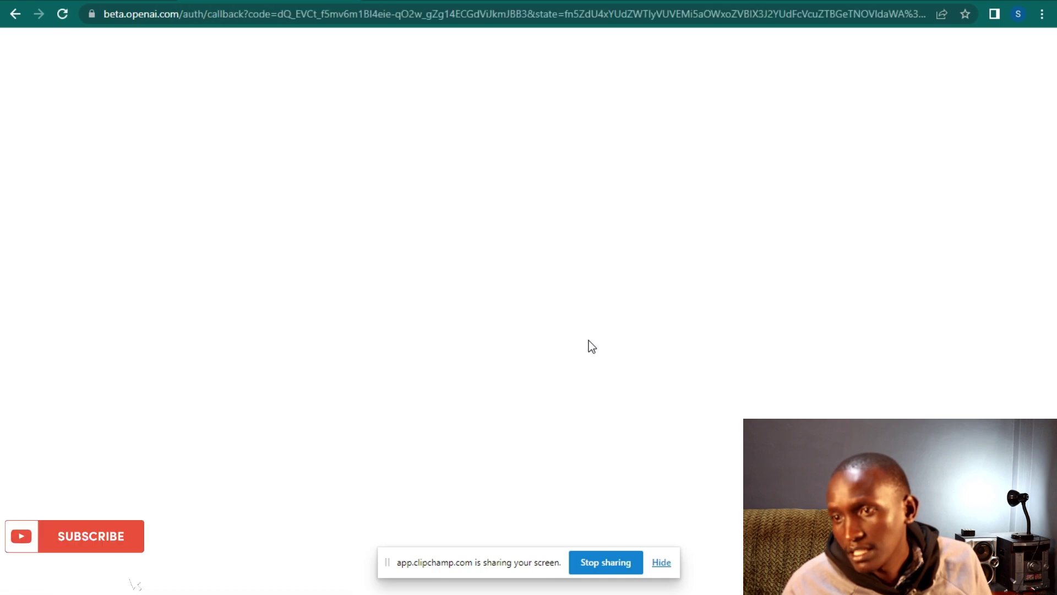
Step: Accept the prefilled name, enter the phone number, and type the SMS verification code
left_click(531, 287)
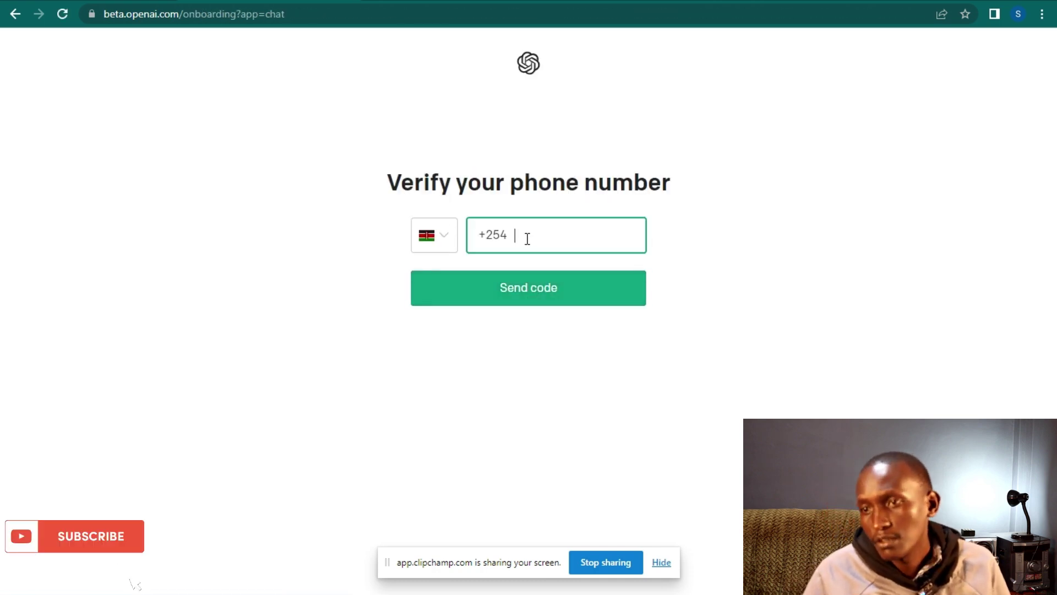
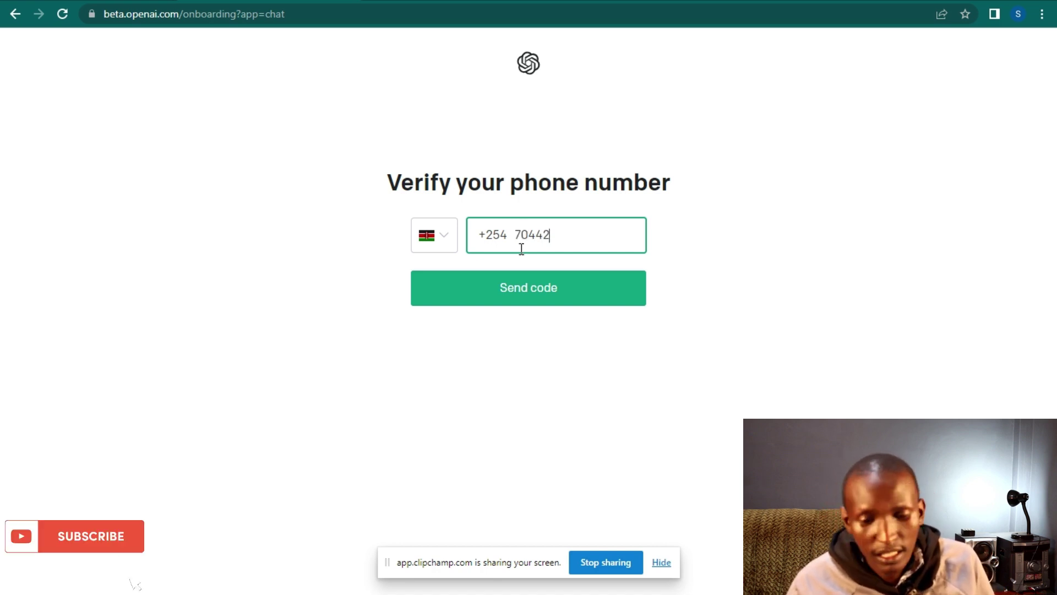
left_click(520, 286)
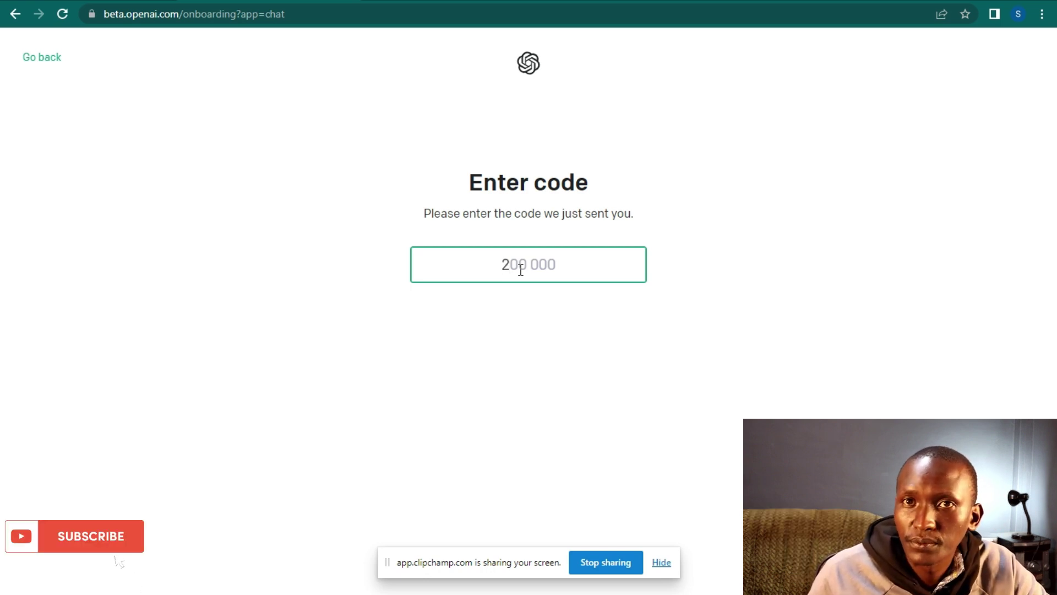
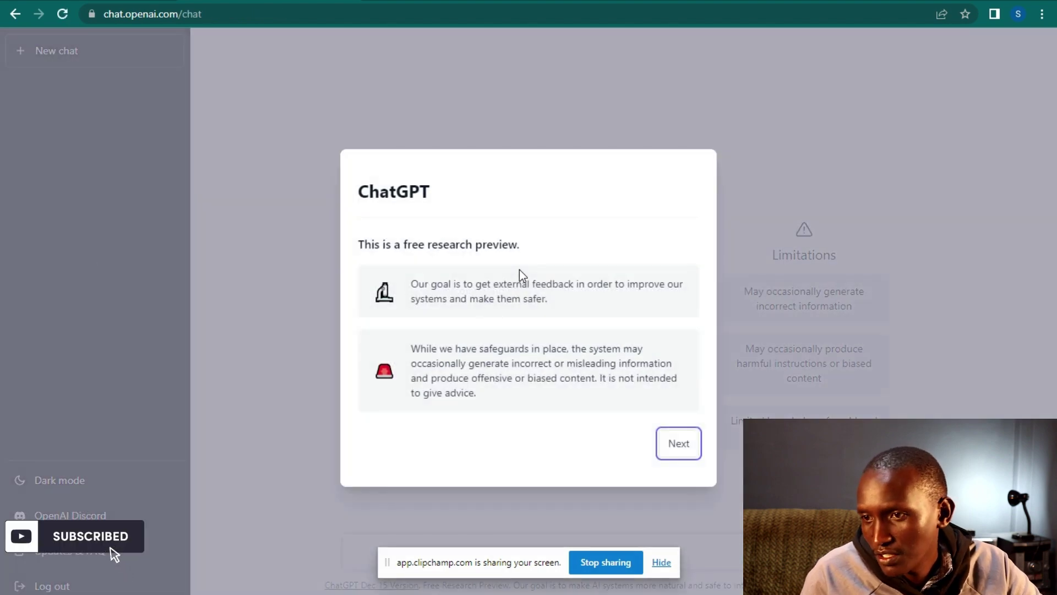
Step: Page through the welcome notices and dismiss them with Done
left_click(681, 448)
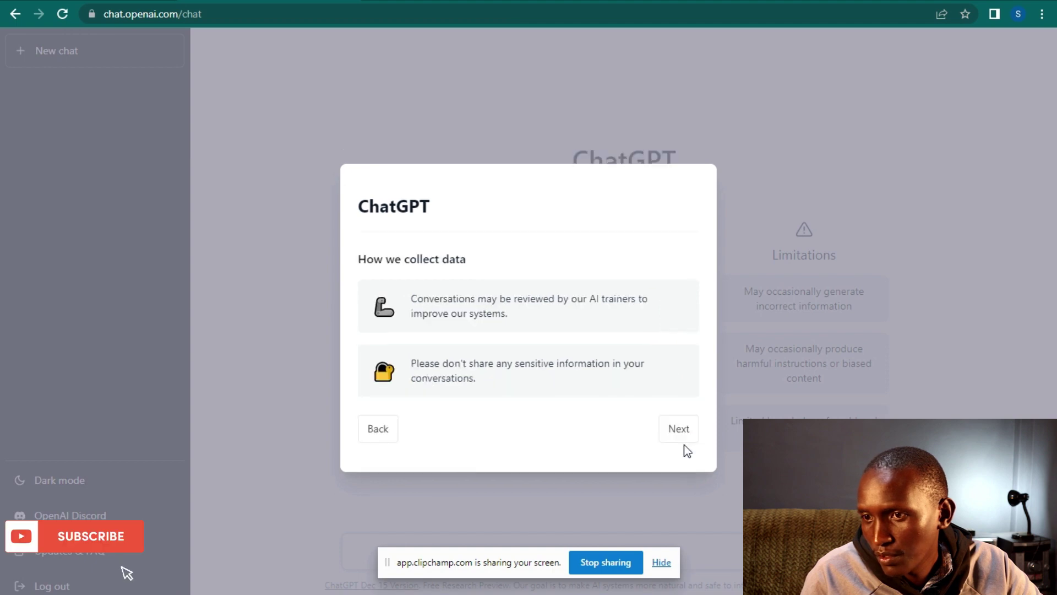
left_click(681, 432)
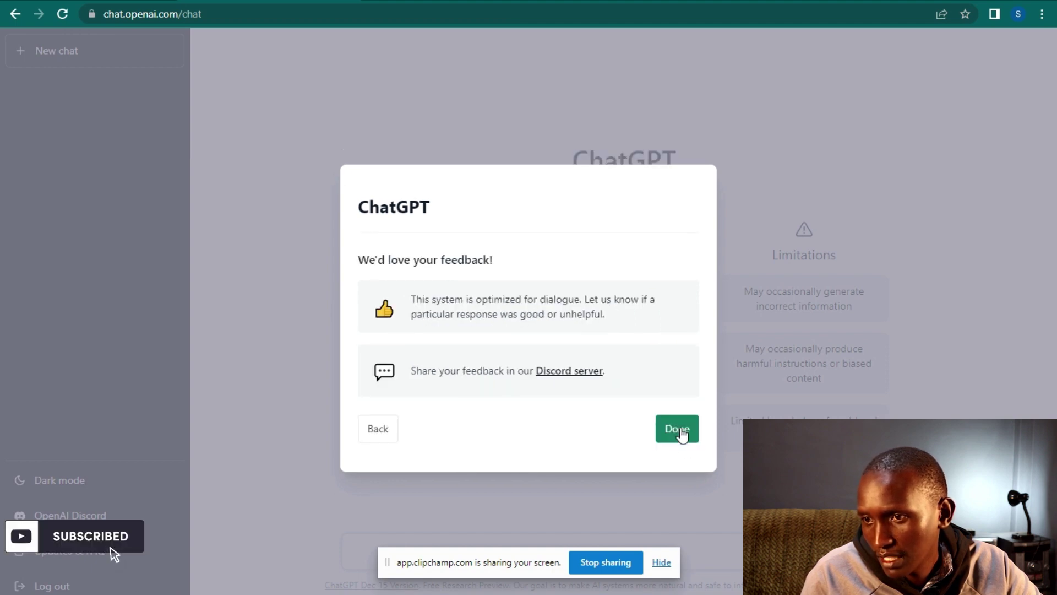
left_click(680, 431)
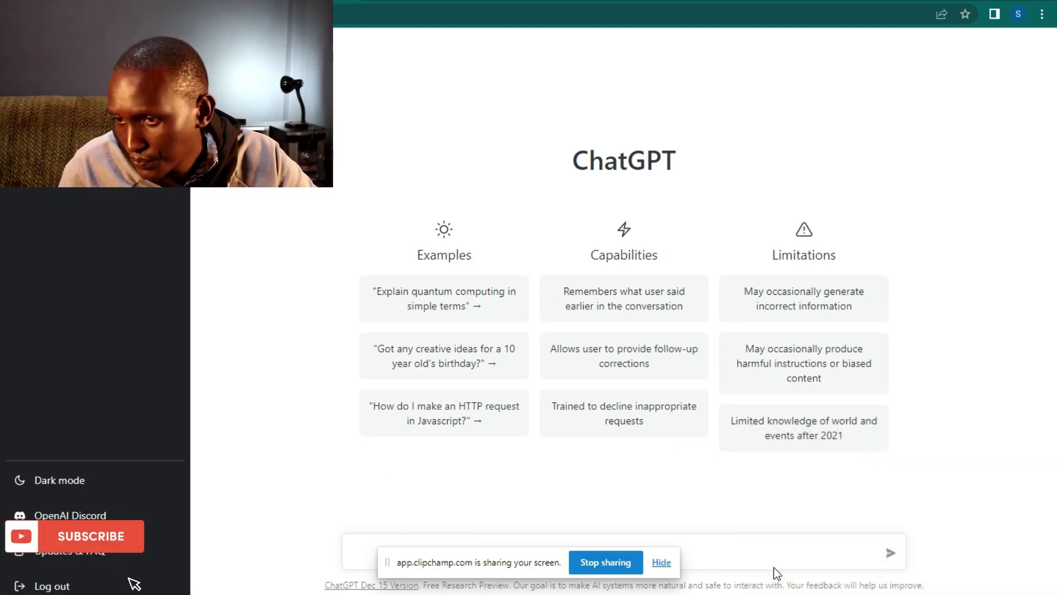
Step: Type 'hi write me youtube business ideas in kenya' into the message box, correcting typos along the way
left_click(661, 562)
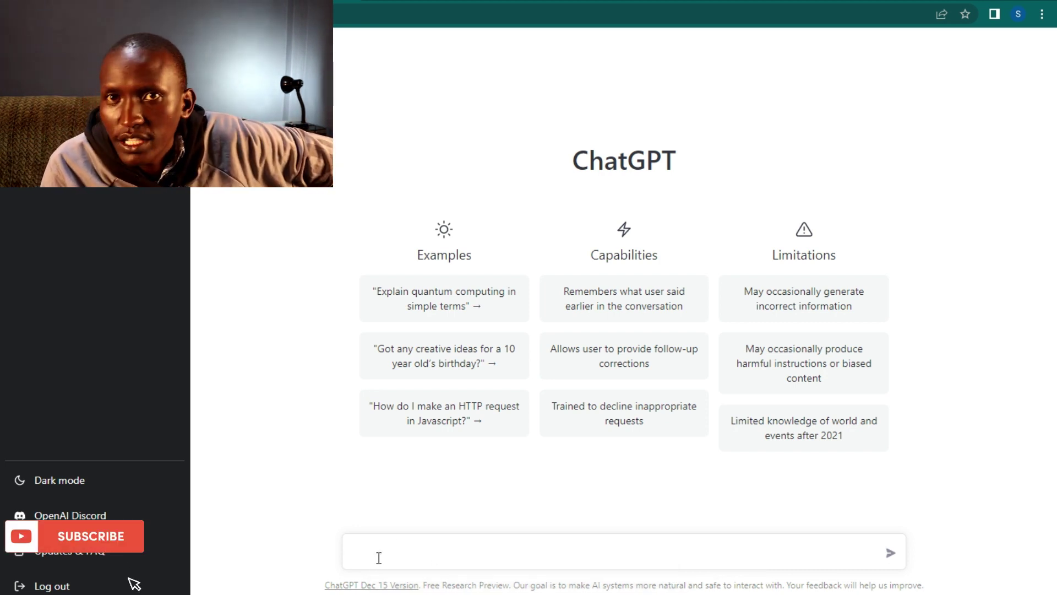
type("hi ")
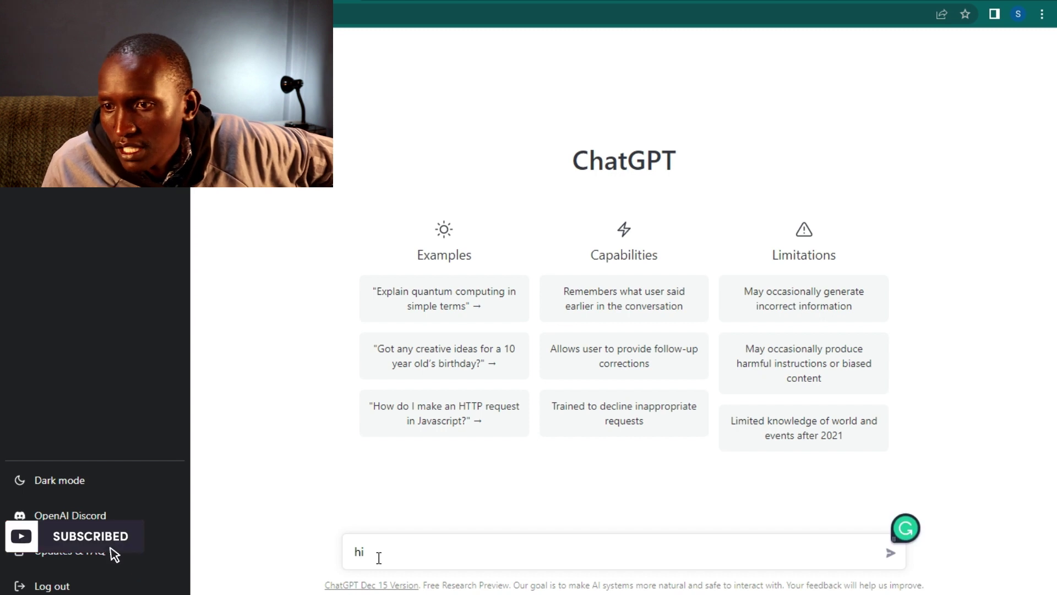
type("write me")
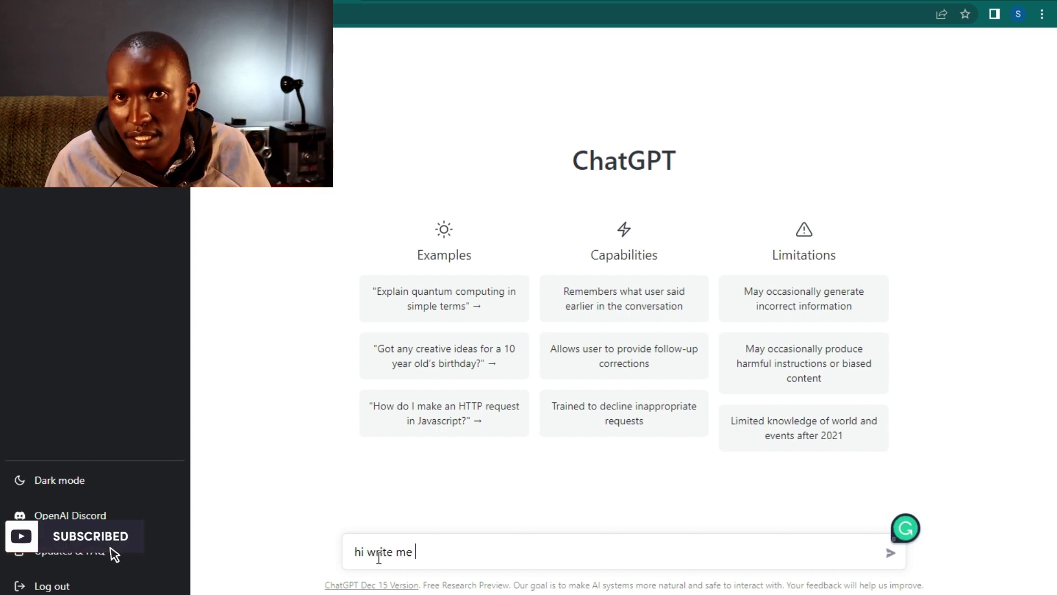
type(" a")
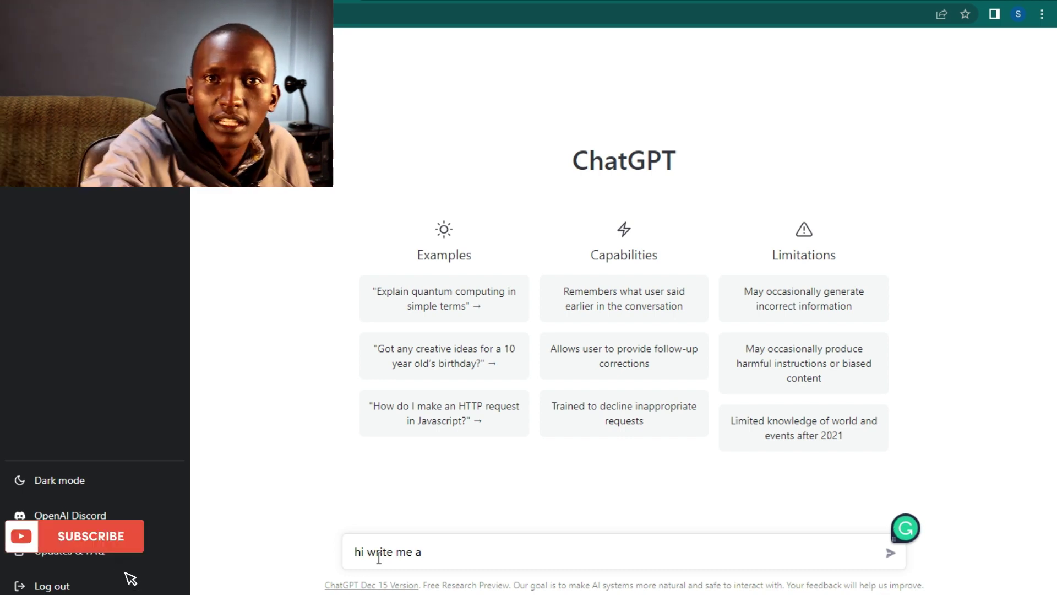
key("BackSpace")
type("you")
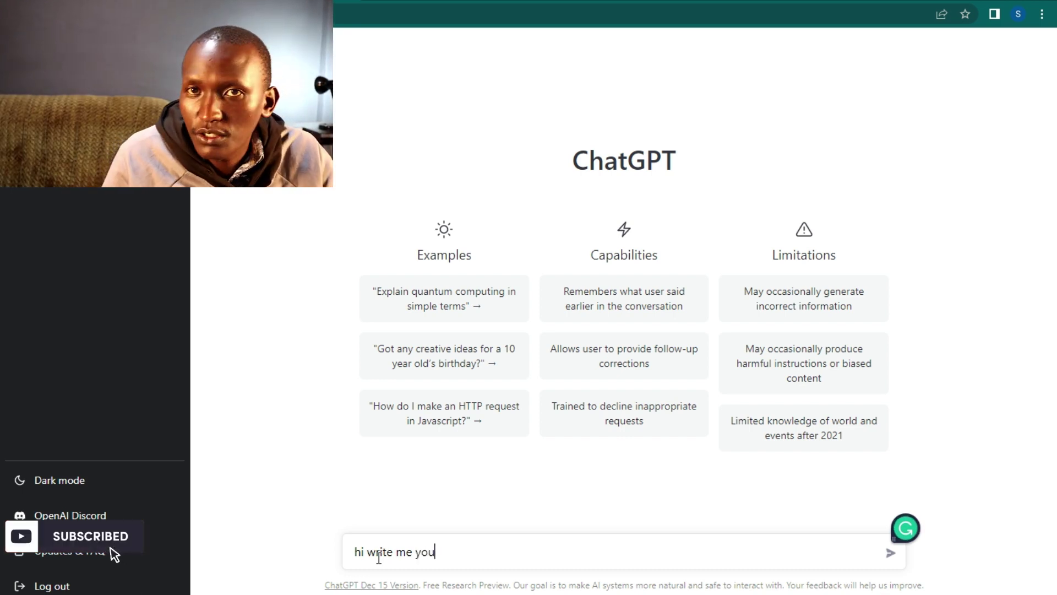
type("tube")
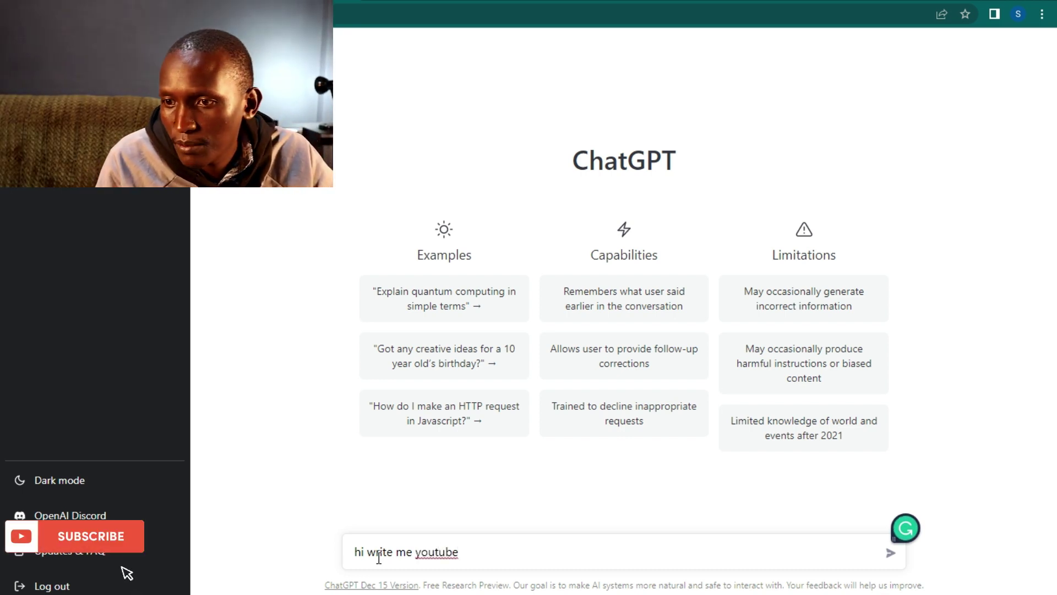
type(" idea")
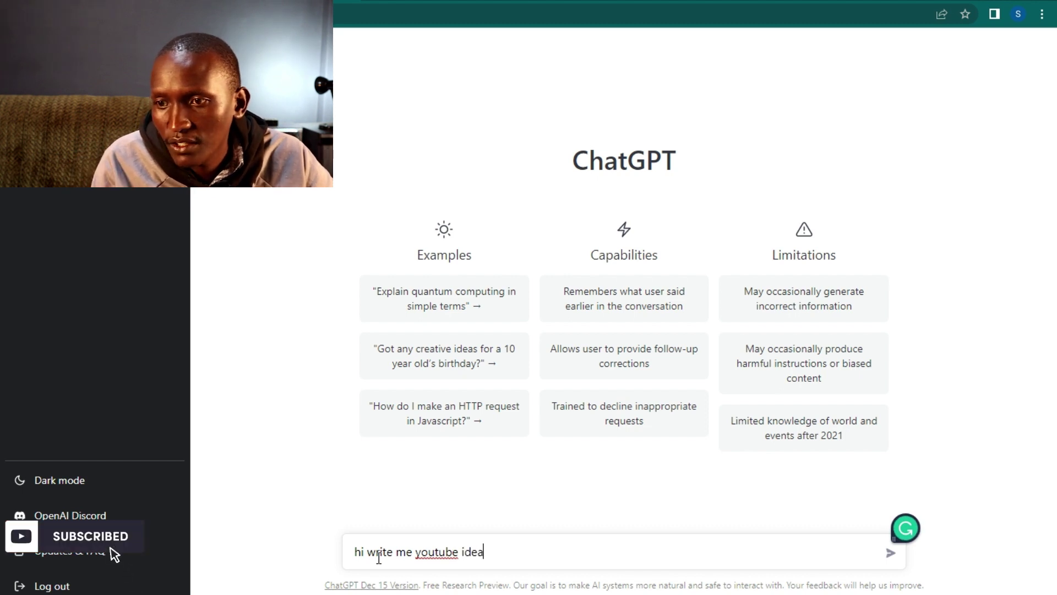
key("BackSpace")
key("BackSpace")
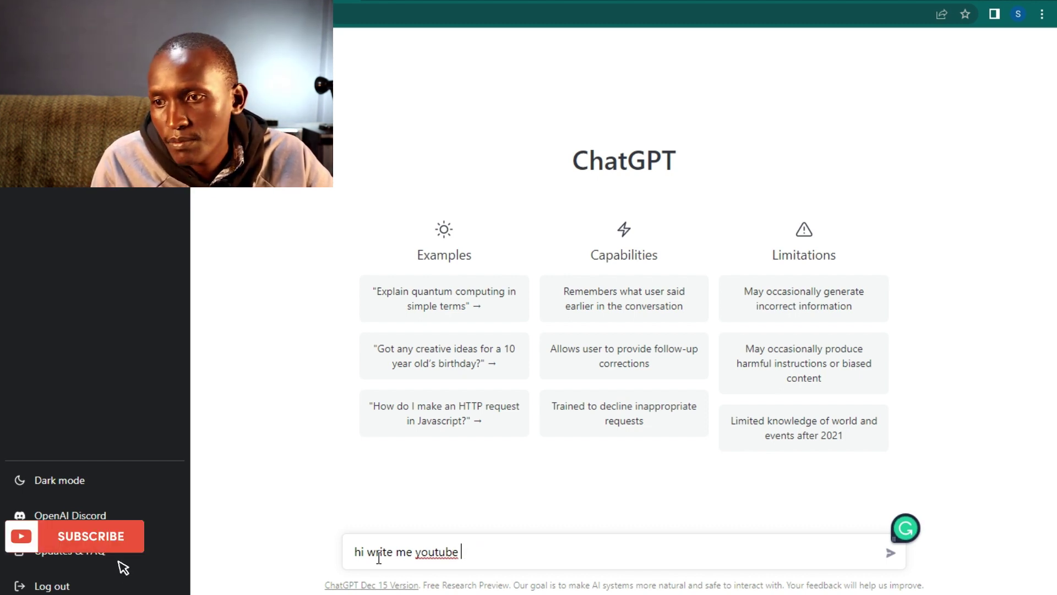
type("busi")
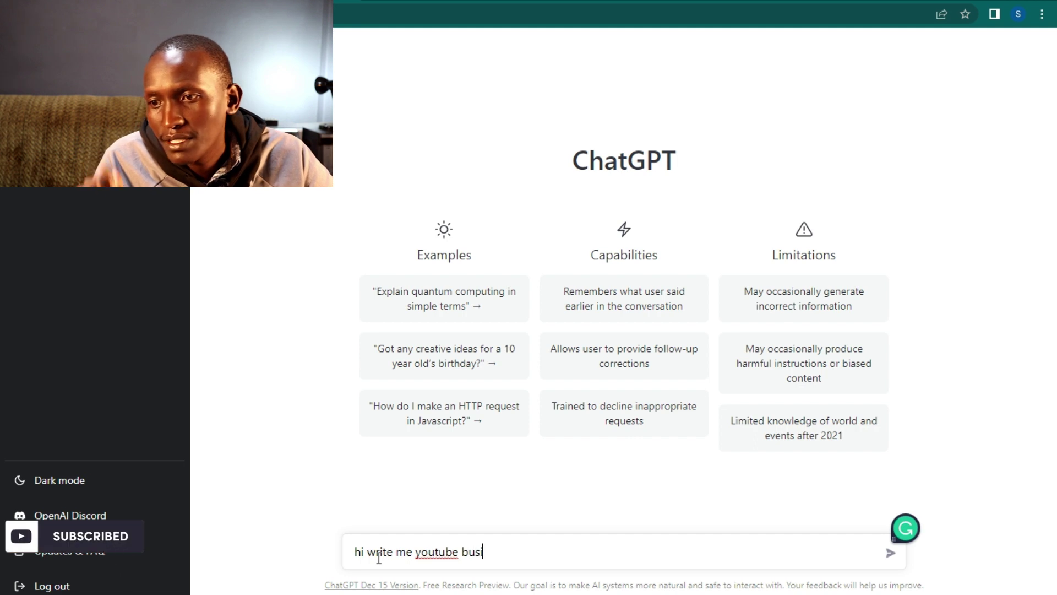
type("ness id")
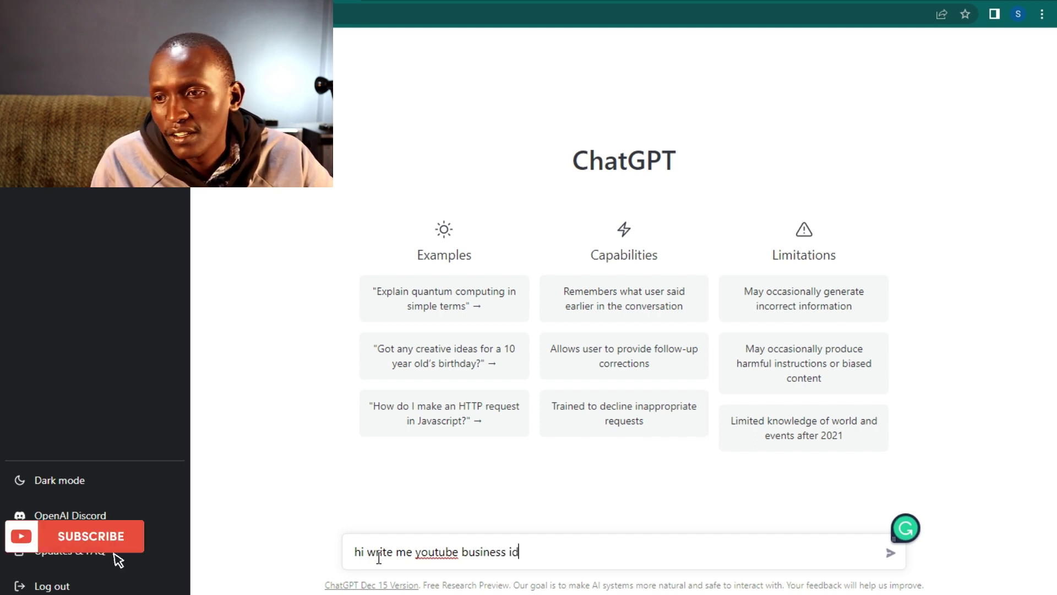
type("eas")
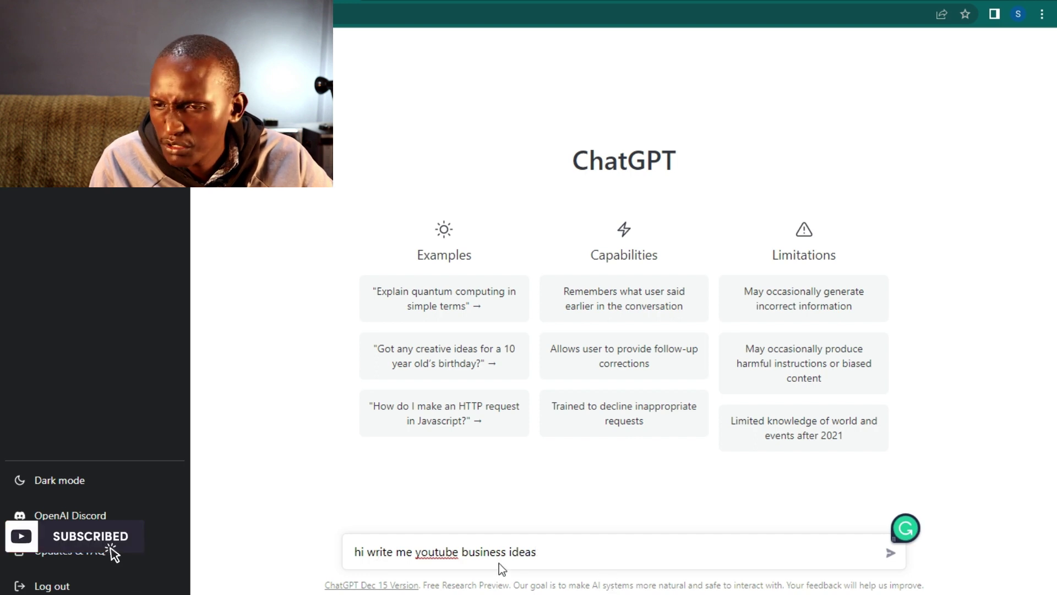
type(" fo")
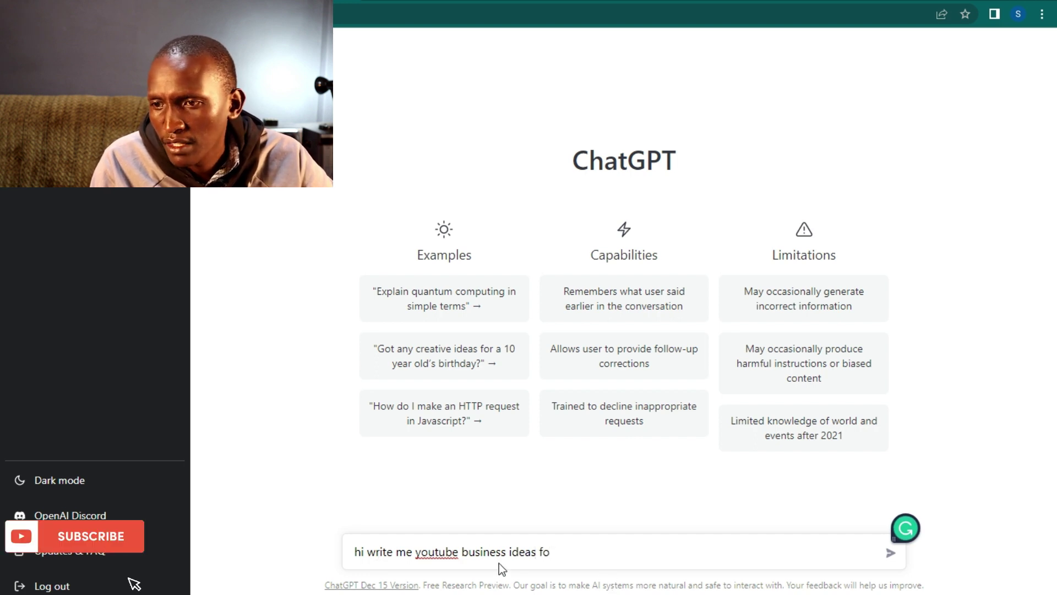
key("BackSpace")
key("BackSpace")
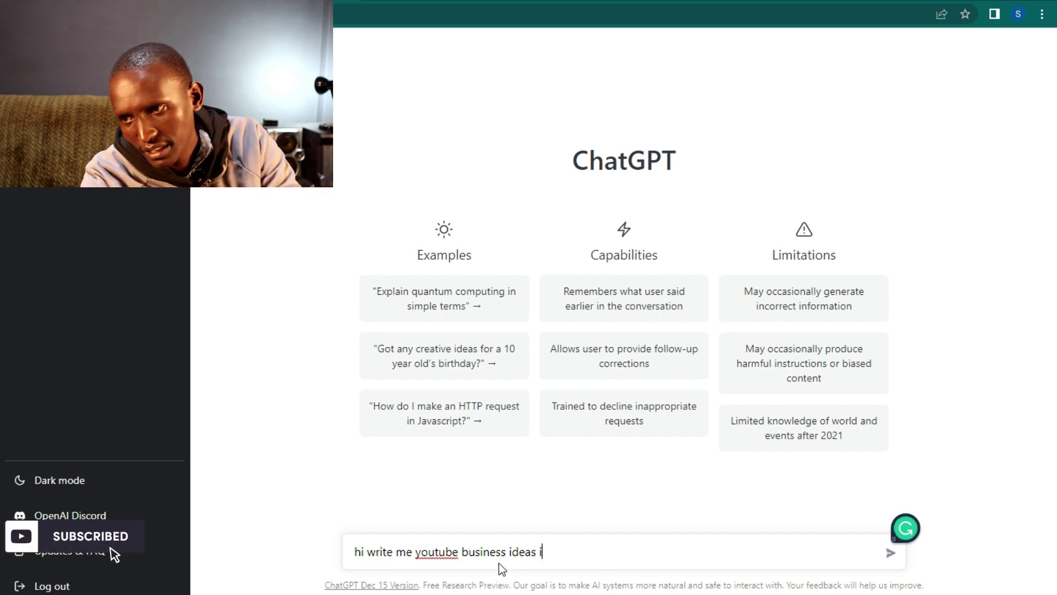
type("in kenya")
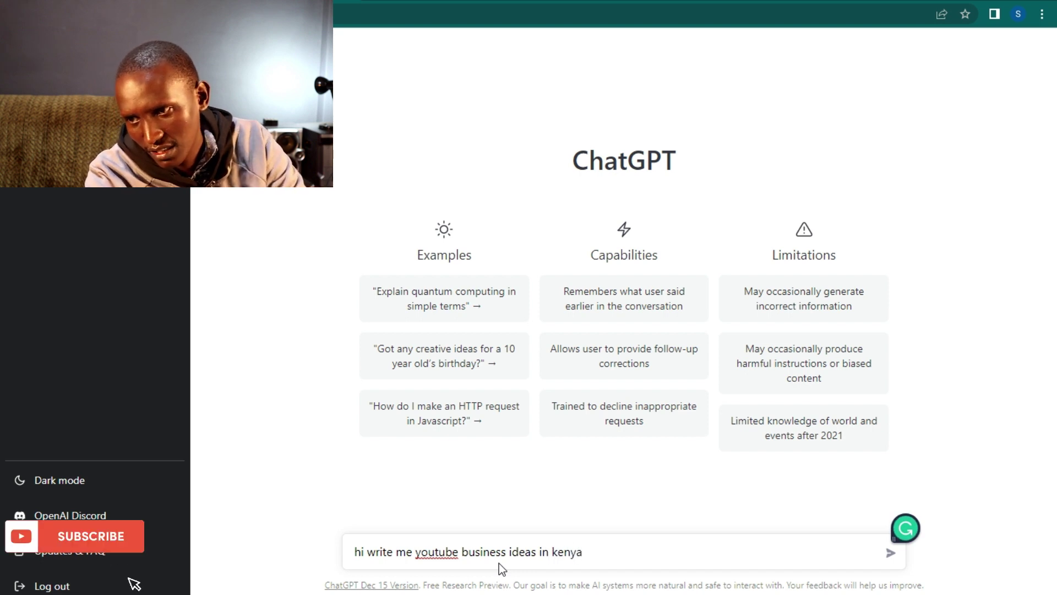
Step: Send the prompt and let ChatGPT generate its eight YouTube business ideas for Kenya
key("Return")
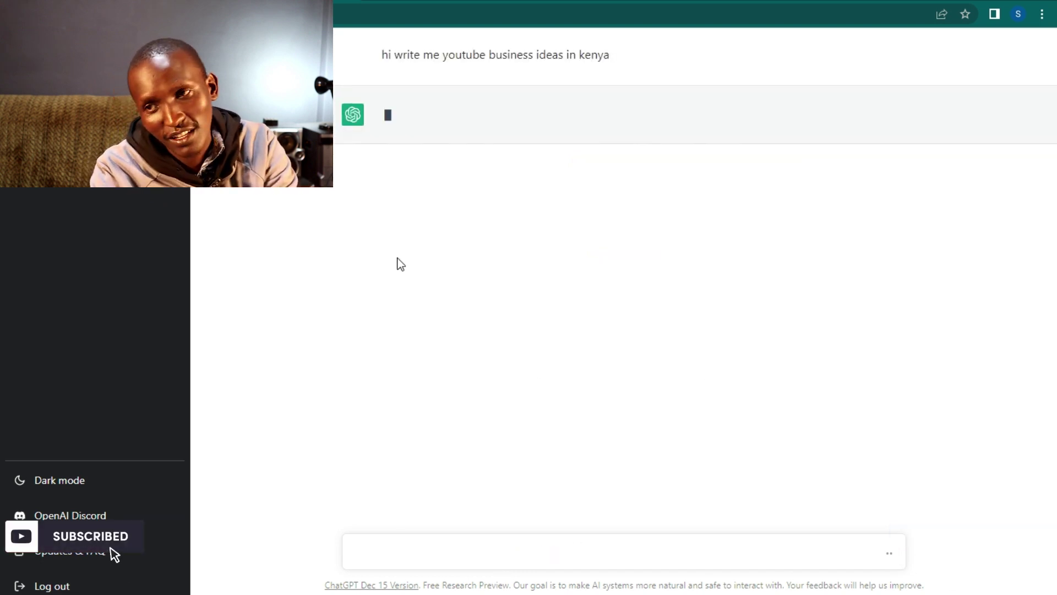